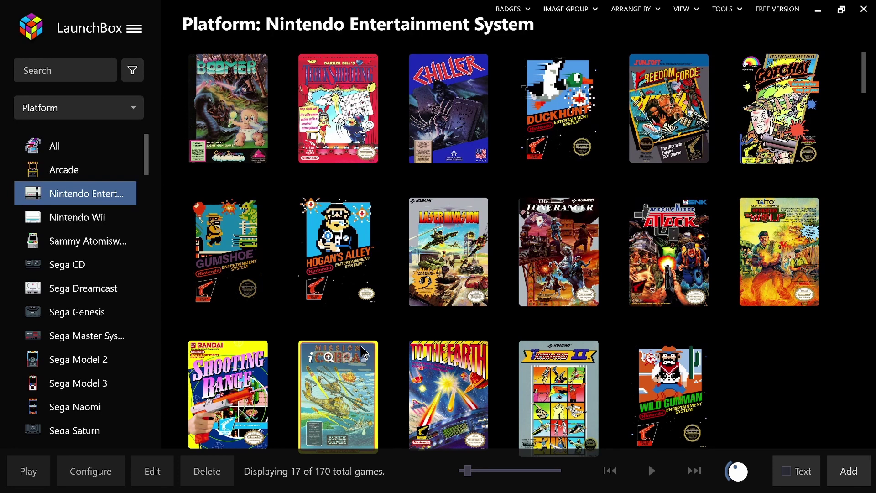
- Switch to File Explorer and extract the PCSX2.7z archive with 7-Zip directly into the Launchbox Emulators folder
key("alt+Tab")
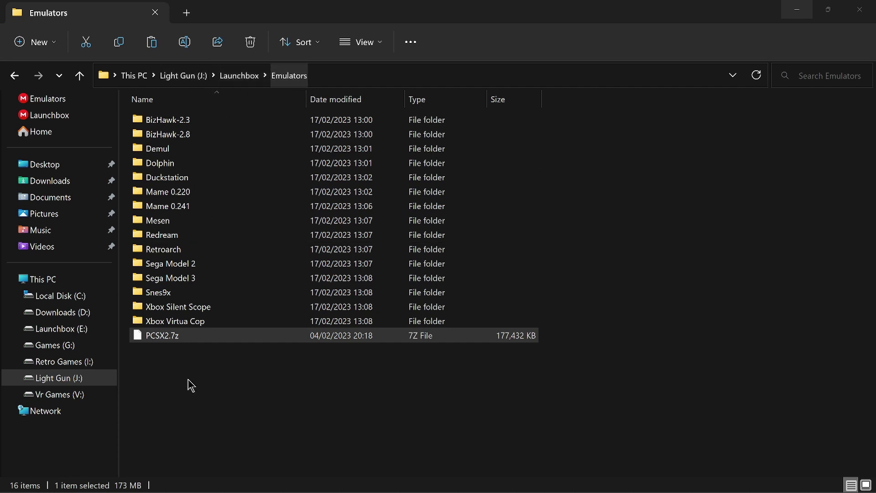
right_click(162, 347)
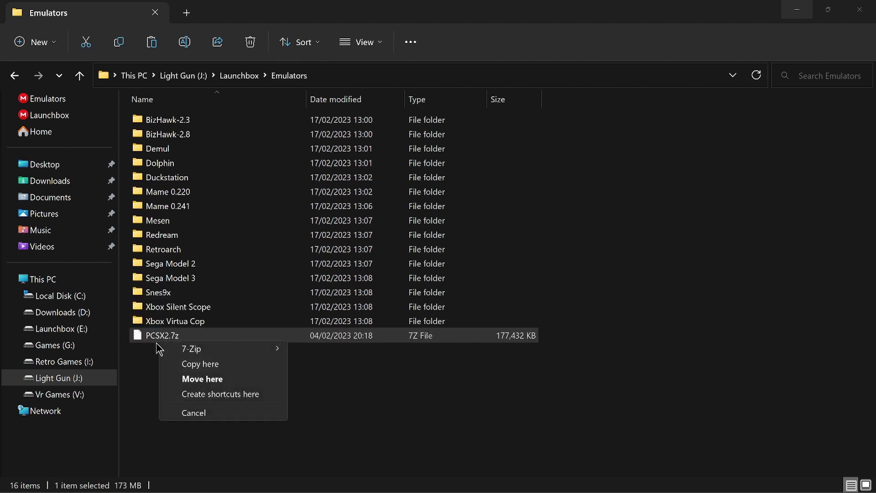
left_click(157, 341)
right_click(160, 342)
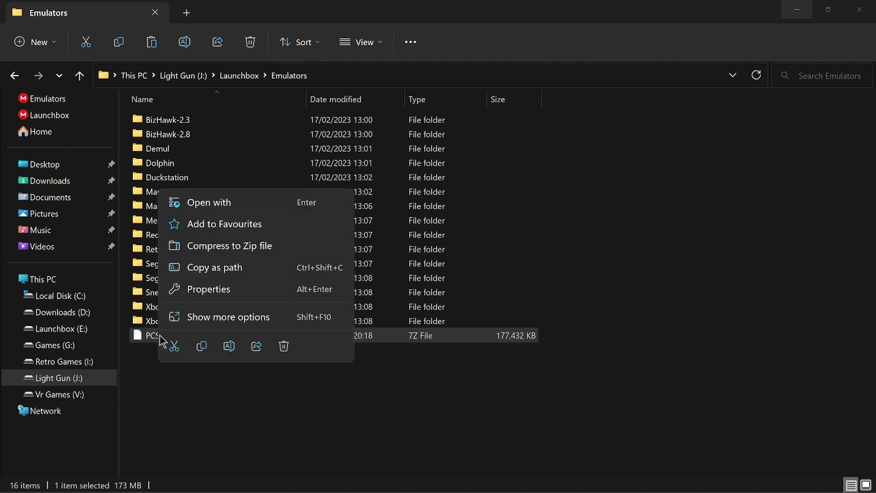
left_click(218, 322)
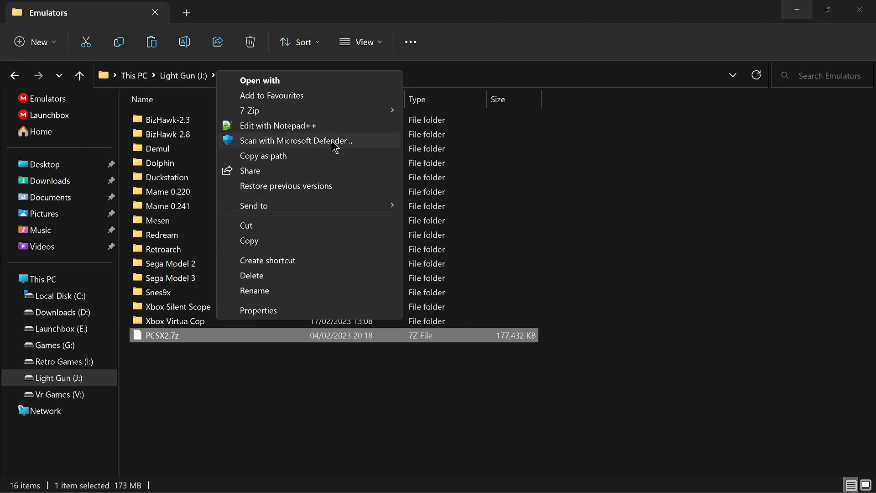
mouse_move(347, 116)
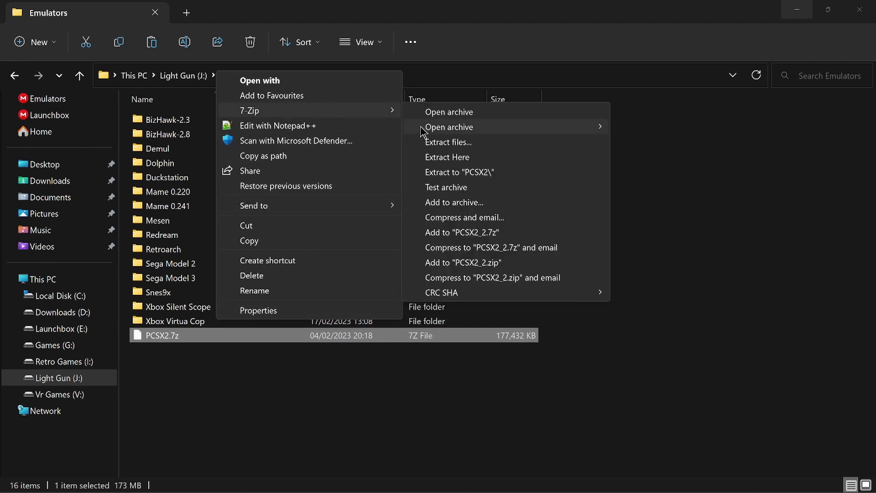
left_click(451, 158)
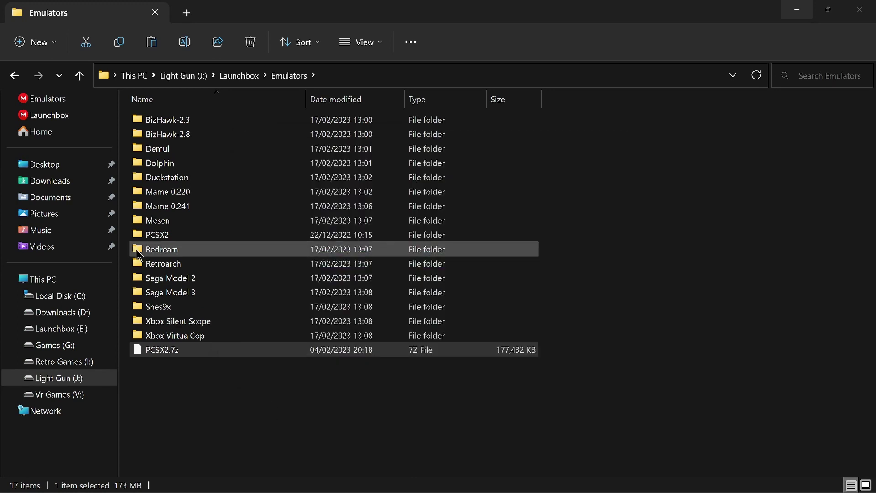
- Delete the PCSX2.7z archive from the Emulators folder and minimize the File Explorer window
right_click(156, 359)
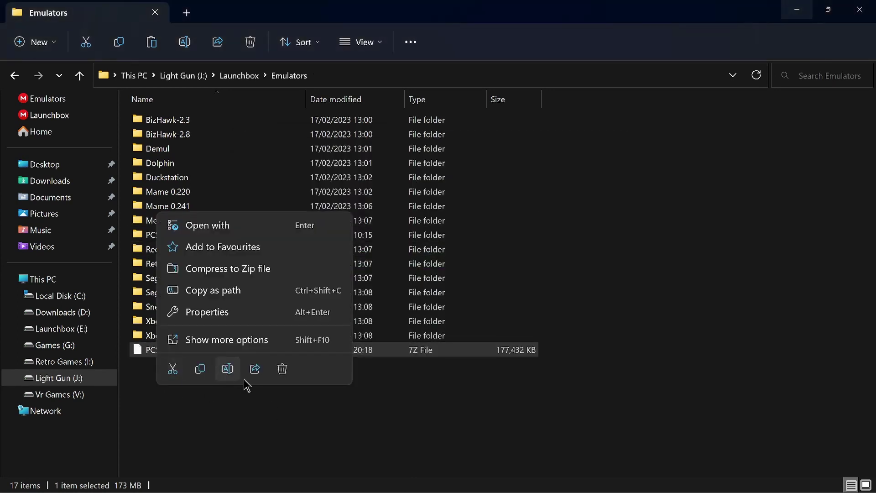
left_click(282, 368)
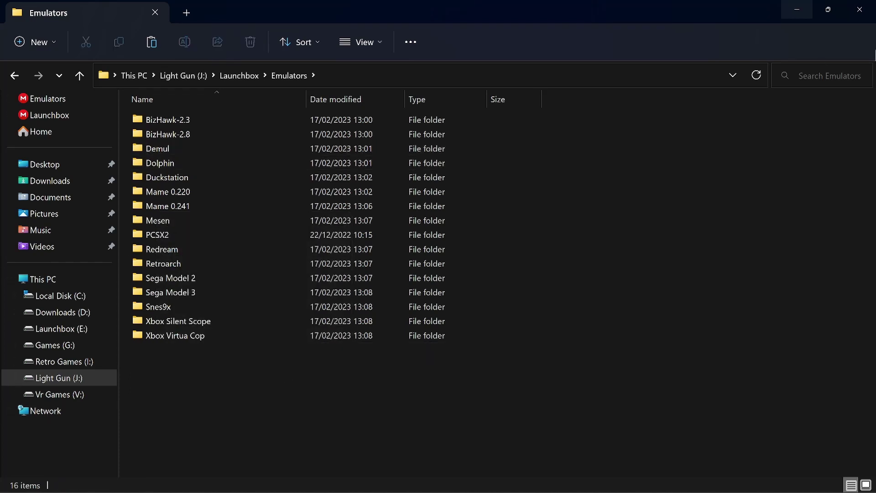
left_click(808, 14)
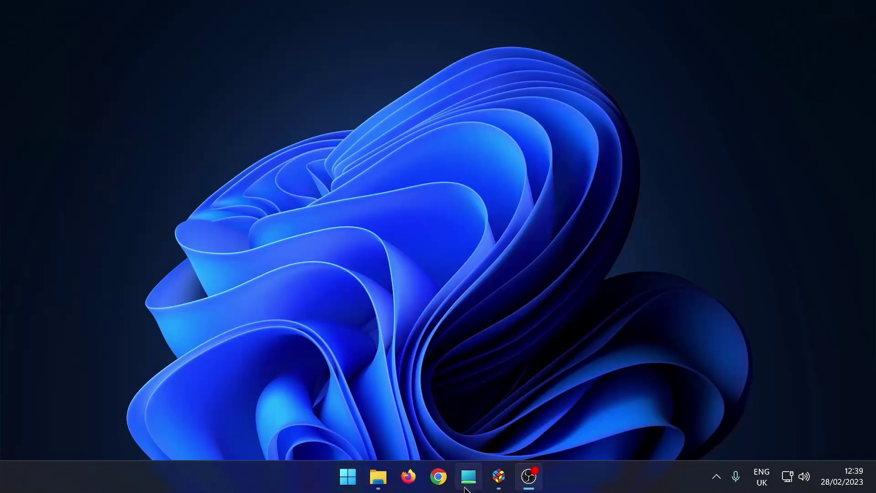
- Switch to LaunchBox and start adding a new emulator named PCSX2 in the emulator manager
left_click(500, 479)
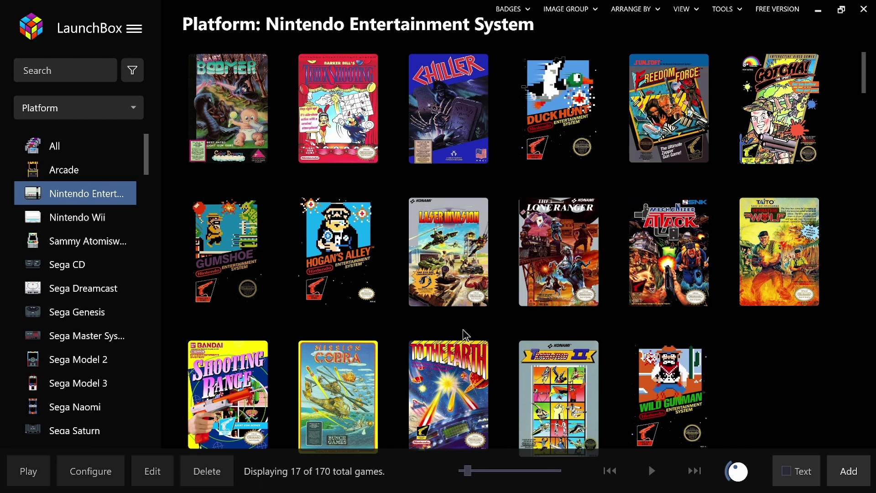
left_click(740, 15)
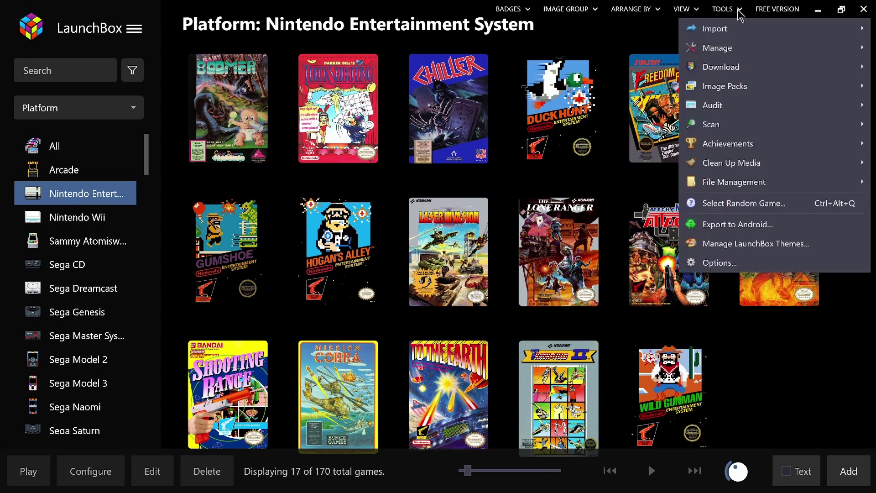
mouse_move(714, 48)
left_click(607, 49)
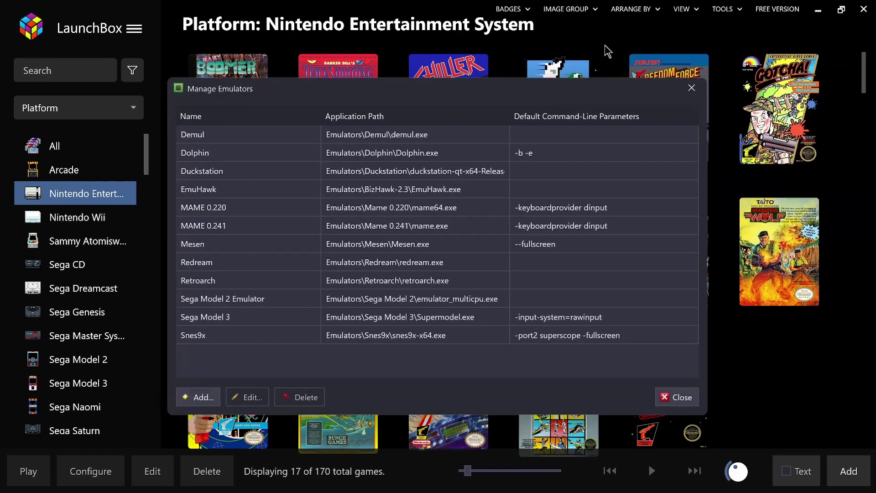
left_click(196, 397)
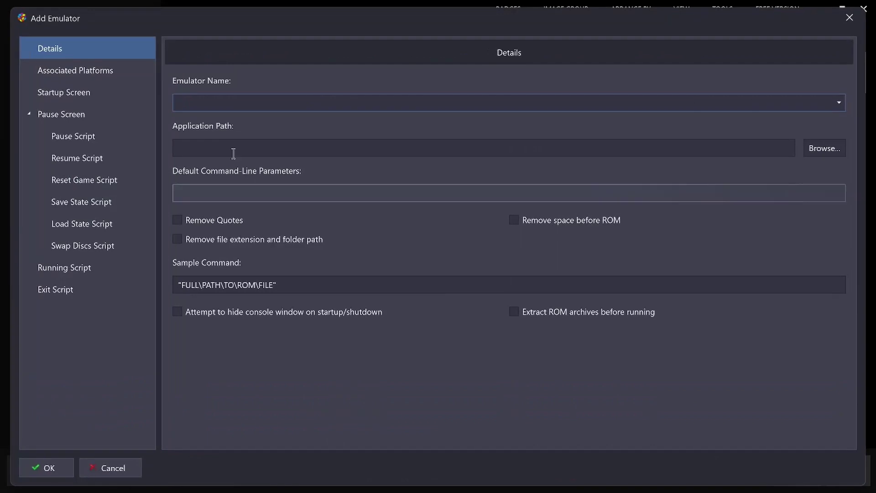
left_click(224, 106)
type("PCSX2")
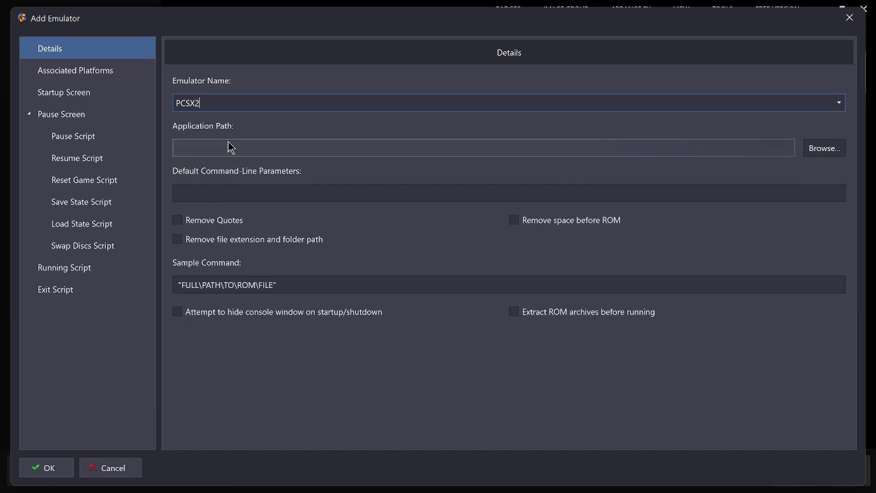
- Set the emulator's application path to the pcsx2 application in the Emulators\PCSX2 folder
left_click(824, 148)
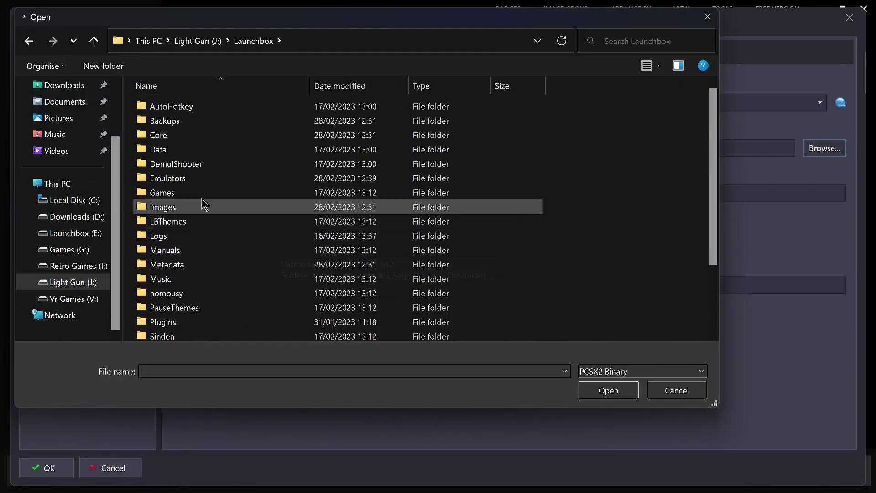
double_click(169, 179)
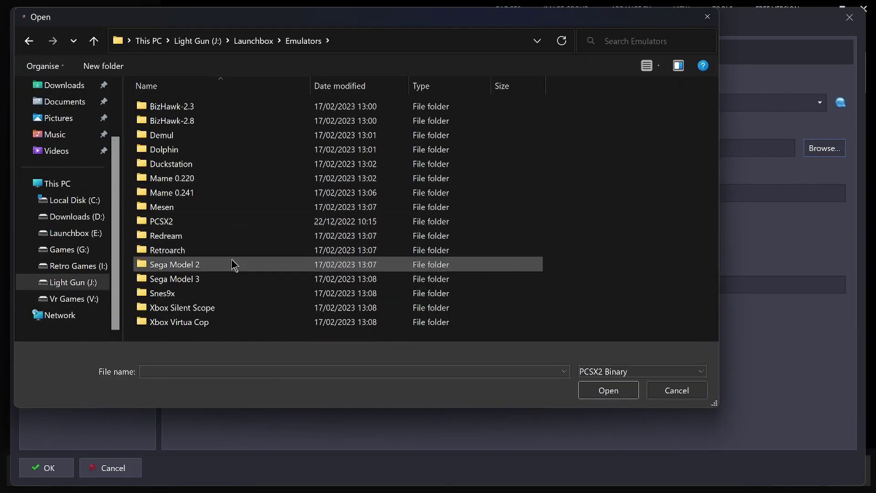
double_click(154, 223)
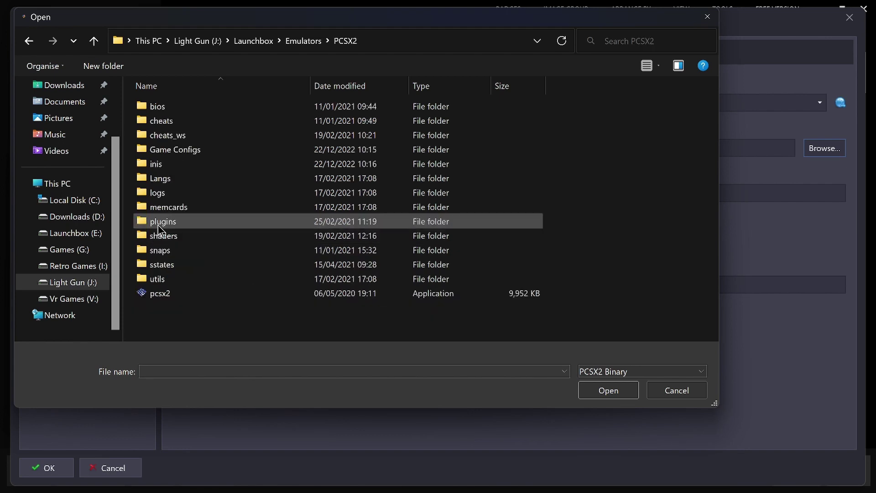
double_click(159, 299)
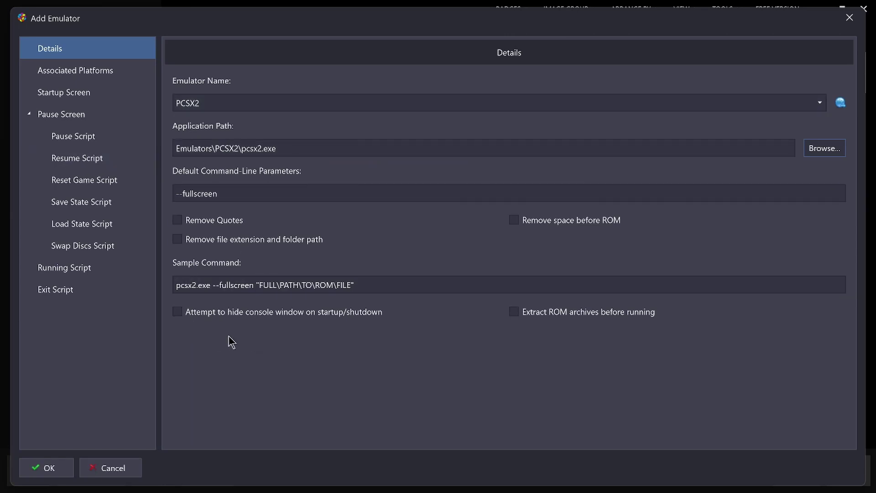
- Review the platforms associated with PCSX2, save the new emulator and close the emulator manager
left_click(80, 72)
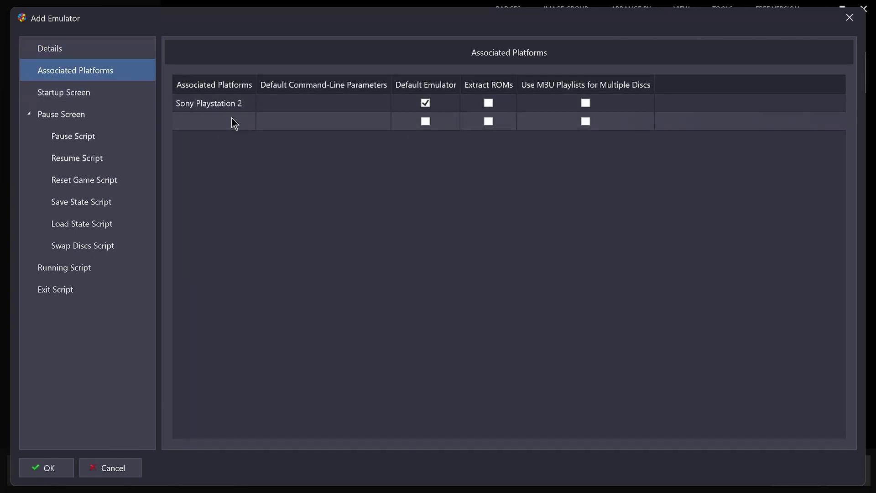
left_click(45, 469)
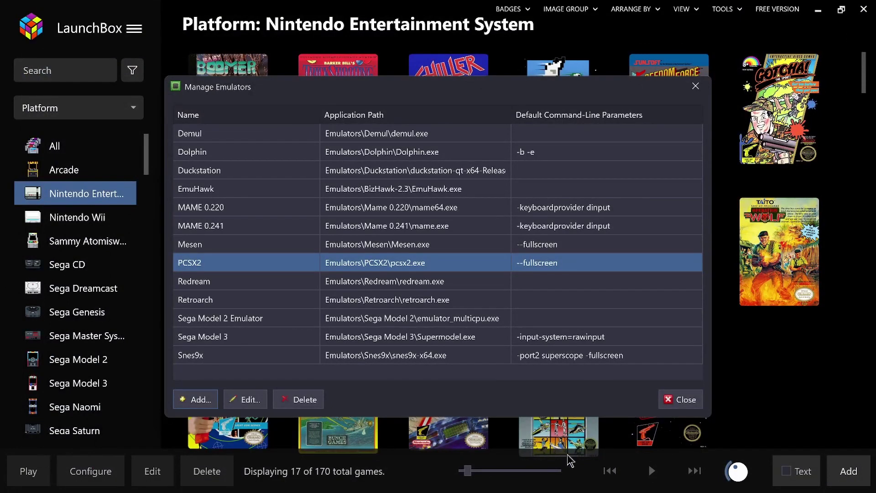
left_click(682, 400)
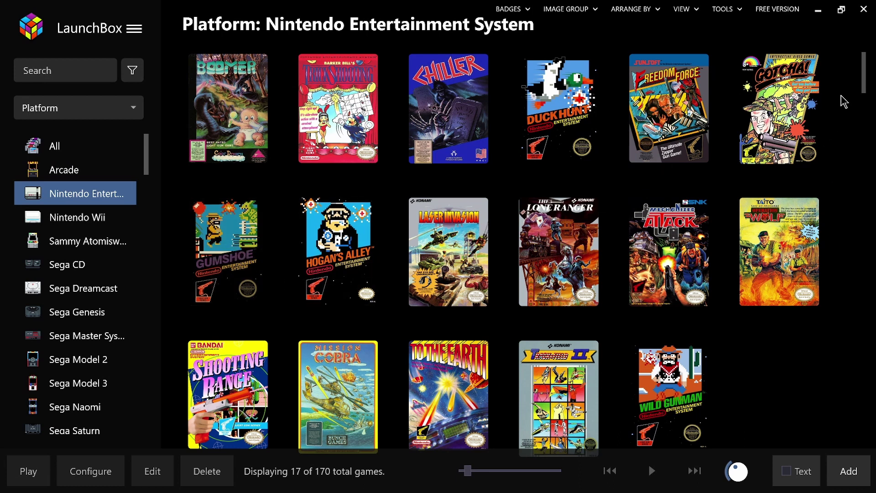
- Minimize LaunchBox, copy the Endgame (USA) disc image from Launchbox2\Games\Sony Playstation 2, and close that folder window
left_click(818, 12)
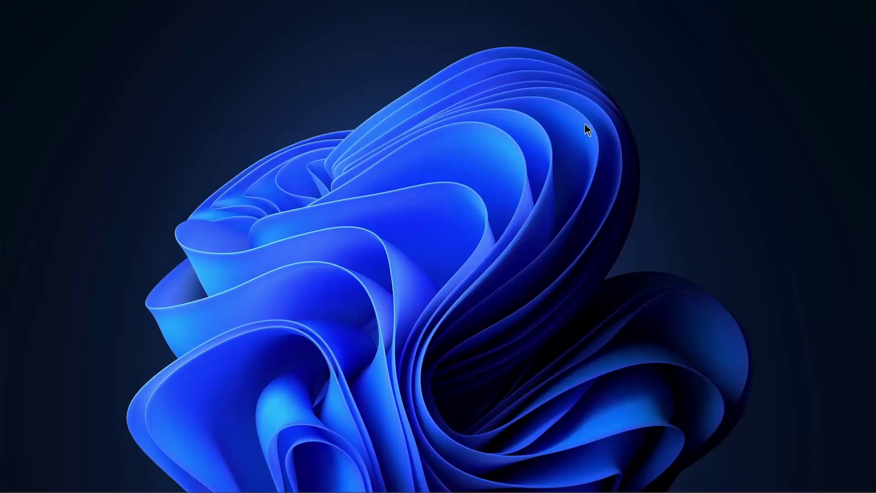
left_click(437, 475)
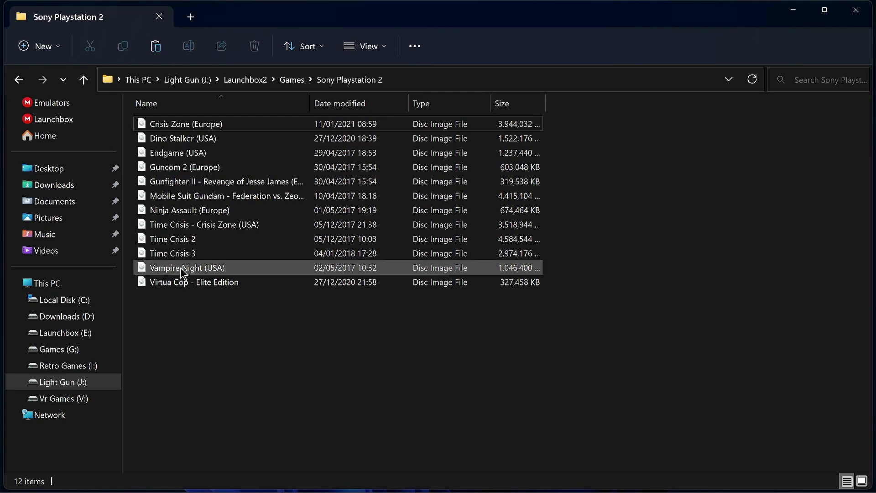
right_click(163, 153)
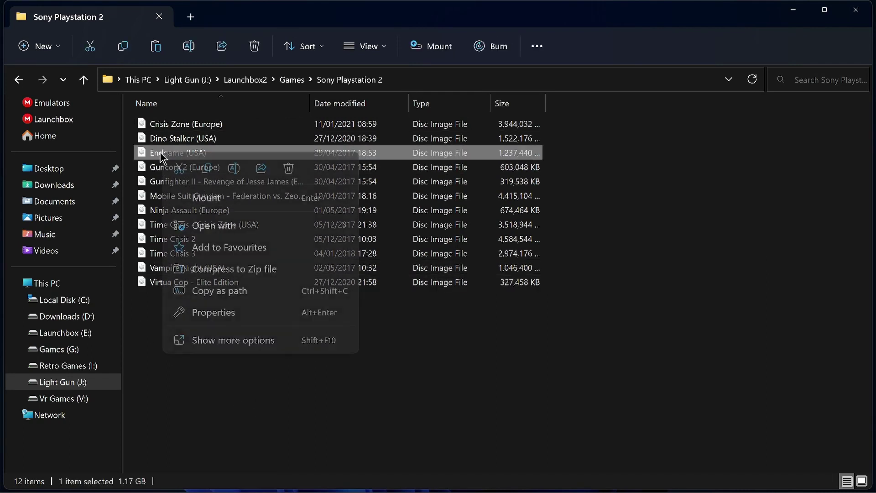
left_click(208, 175)
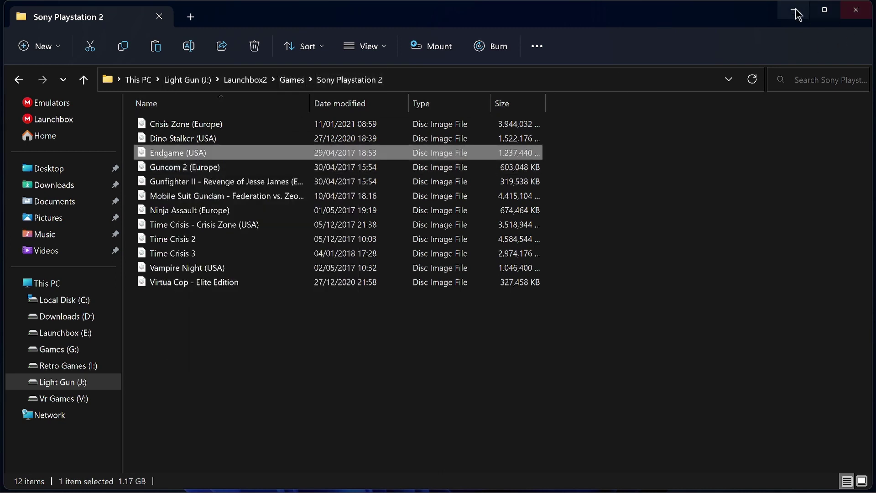
left_click(855, 9)
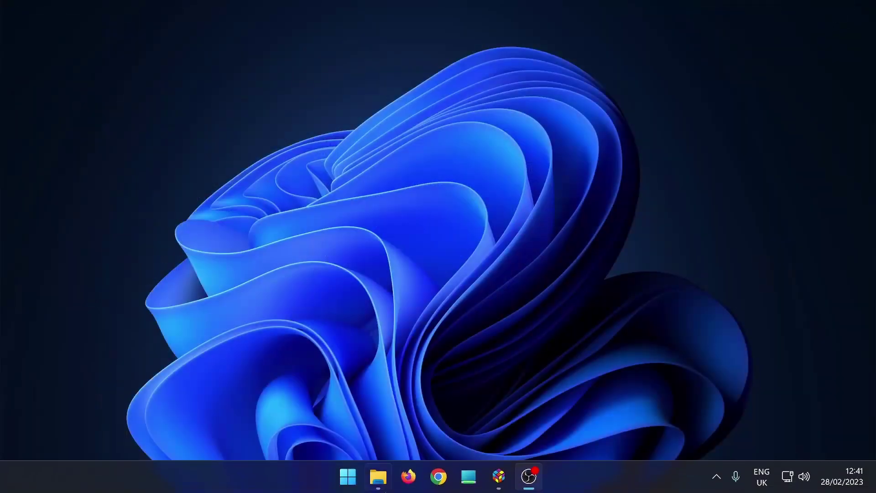
- Create a folder named Sony Playstation 2 inside the Launchbox Games folder in File Explorer
left_click(381, 480)
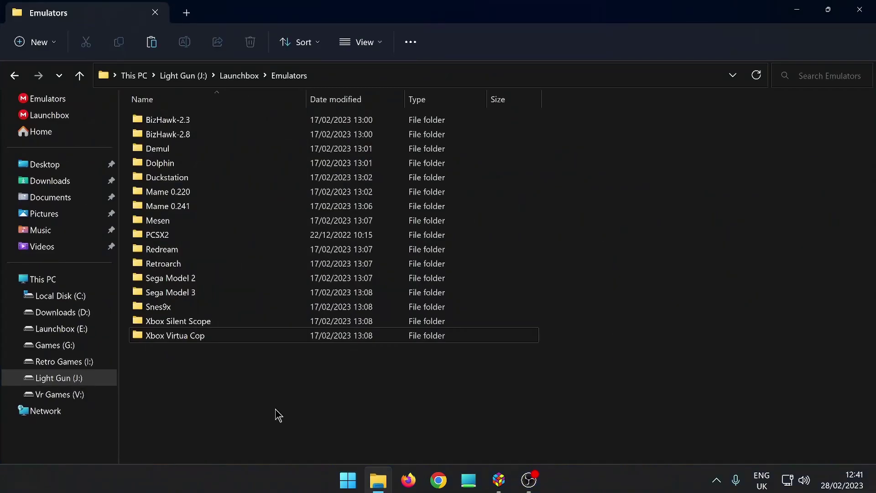
left_click(237, 76)
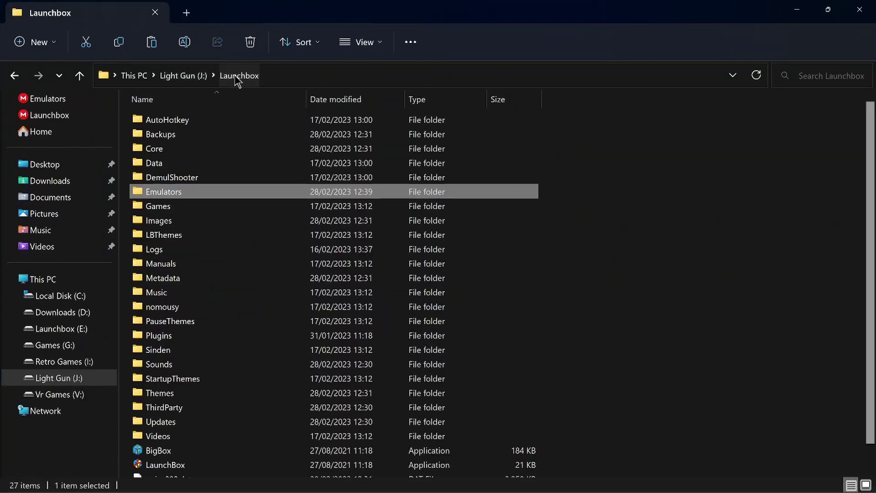
double_click(198, 204)
right_click(231, 356)
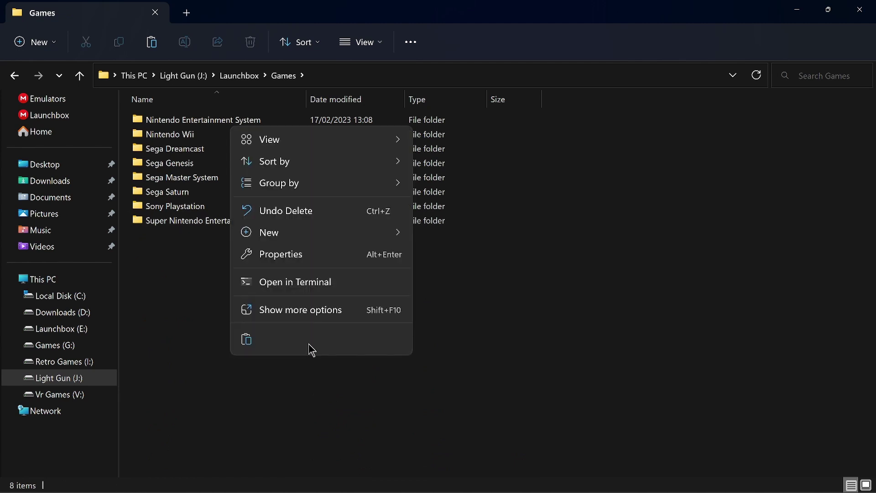
mouse_move(301, 235)
left_click(435, 238)
type("S")
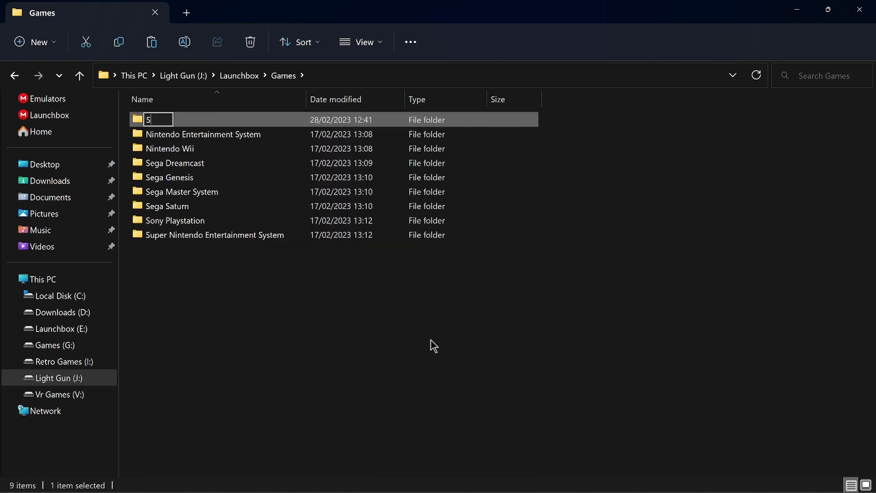
type("ony Playstation 2")
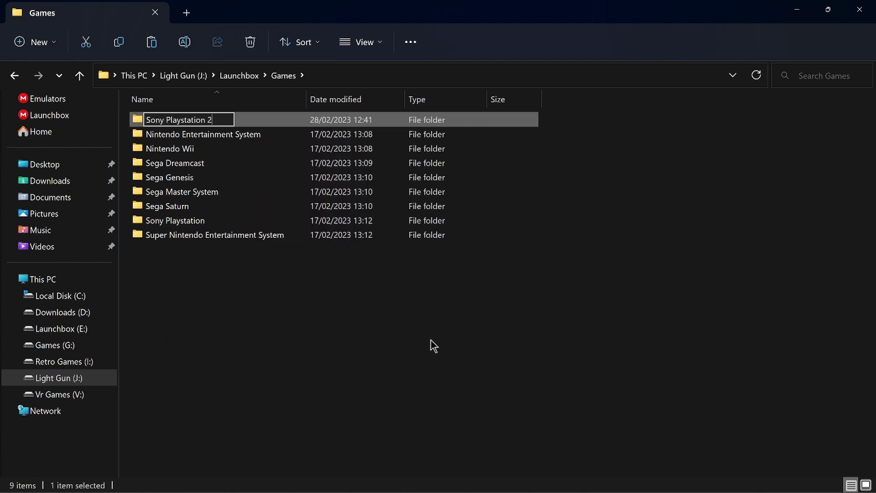
left_click(328, 395)
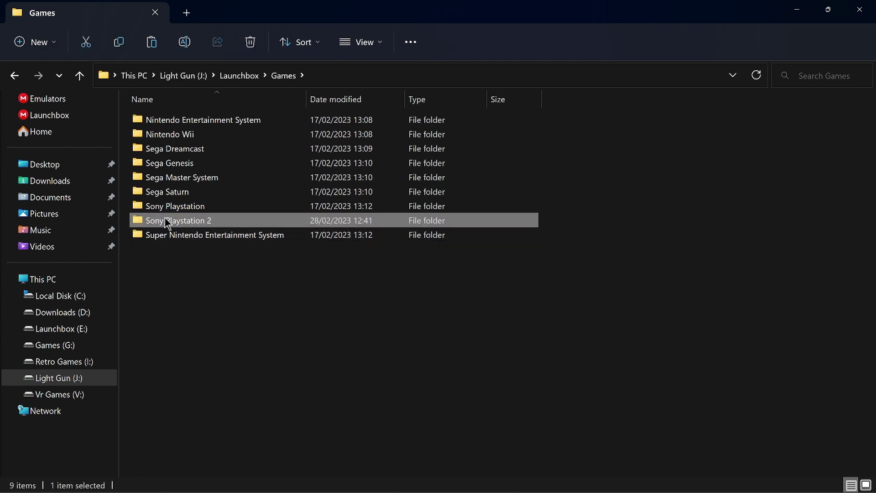
- Paste the copied Endgame (USA) disc image into the new Sony Playstation 2 folder and switch back to LaunchBox
double_click(219, 221)
right_click(244, 316)
left_click(263, 328)
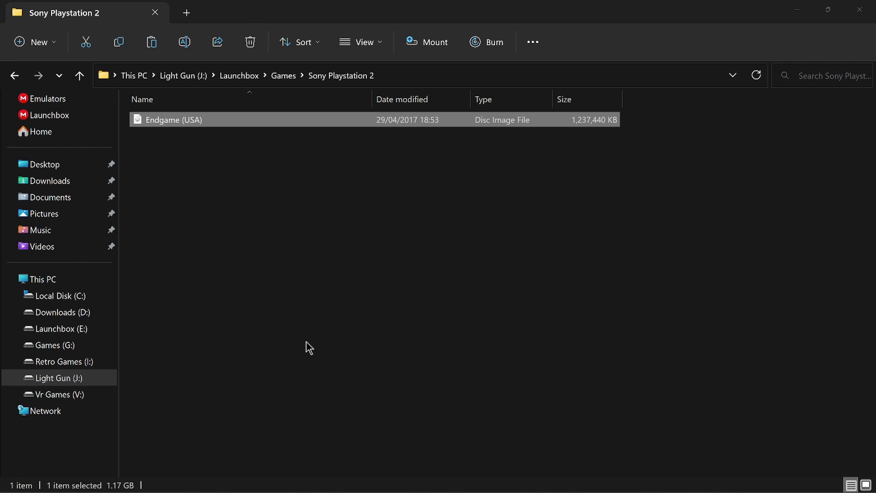
mouse_move(431, 487)
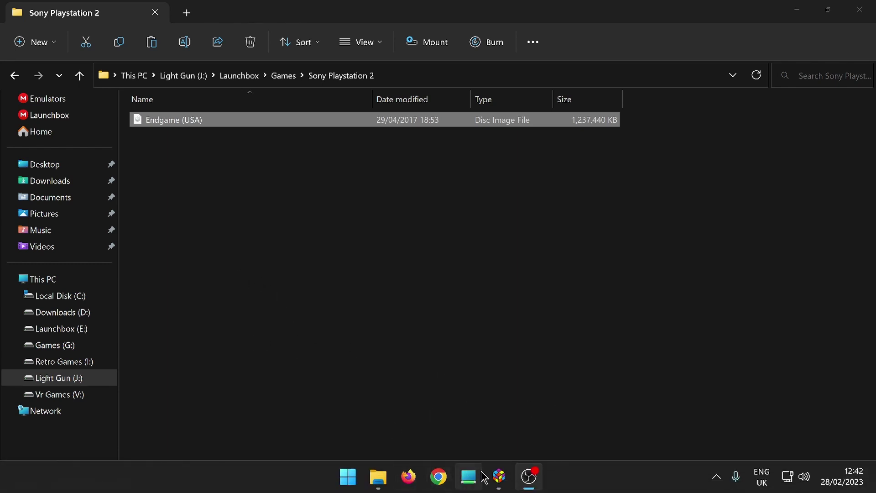
left_click(499, 478)
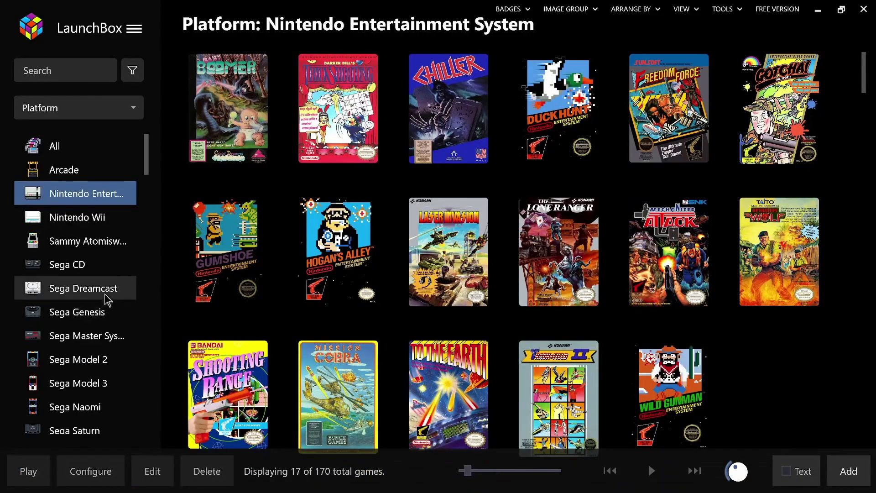
- Start a ROM files import and add Endgame (USA) from the Launchbox\Games\Sony Playstation 2 folder
left_click(726, 11)
mouse_move(731, 35)
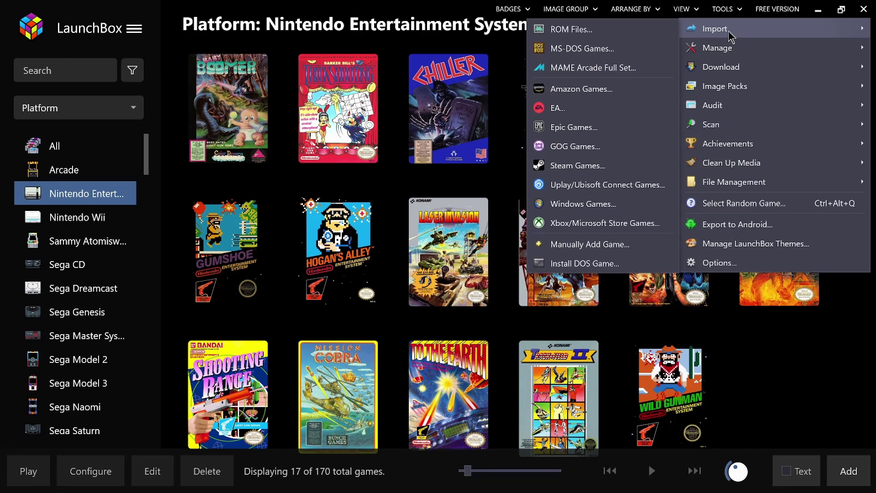
left_click(580, 28)
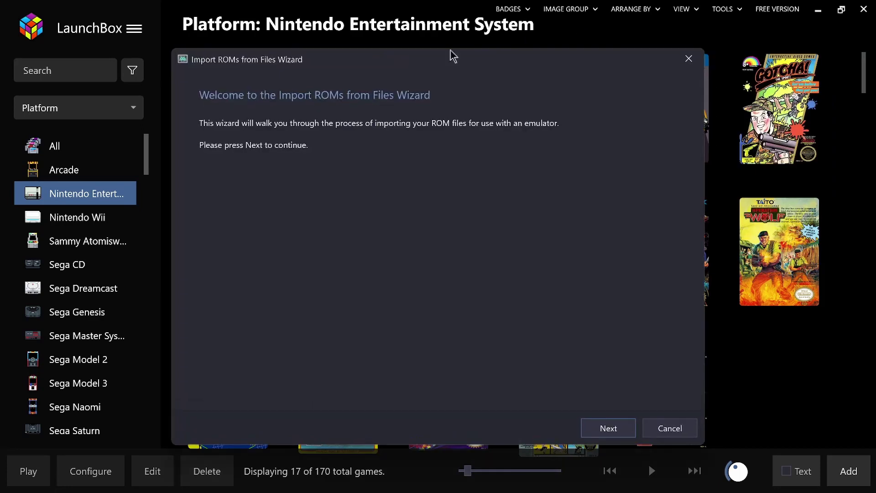
left_click(608, 430)
left_click(280, 393)
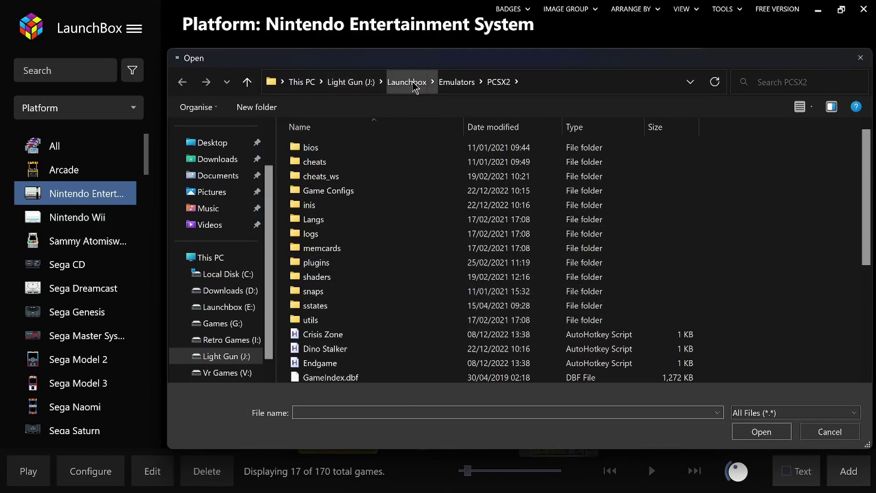
left_click(408, 82)
double_click(309, 231)
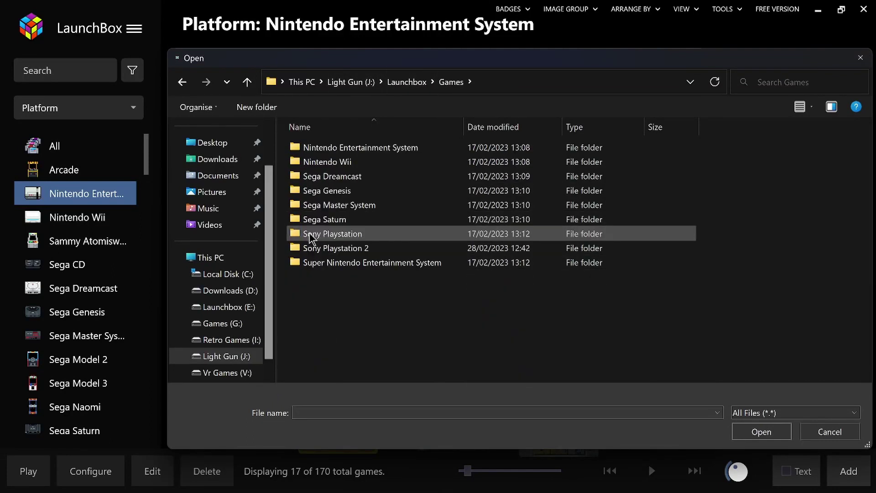
double_click(322, 250)
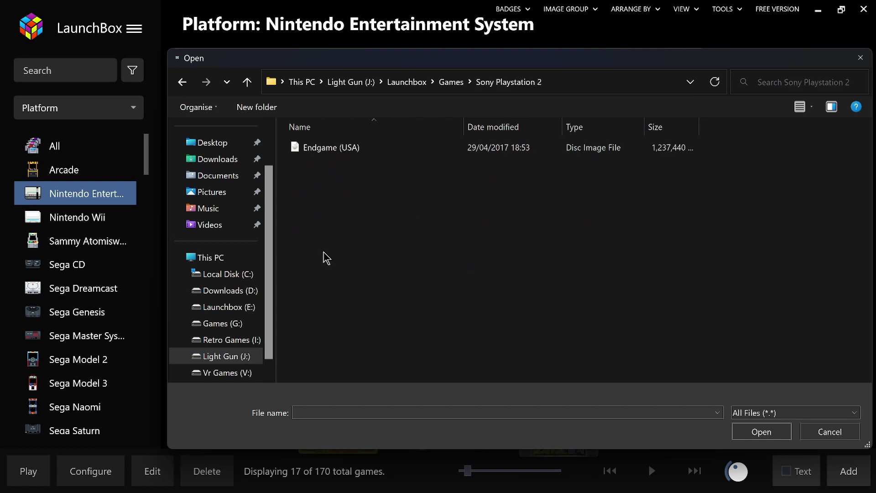
double_click(327, 150)
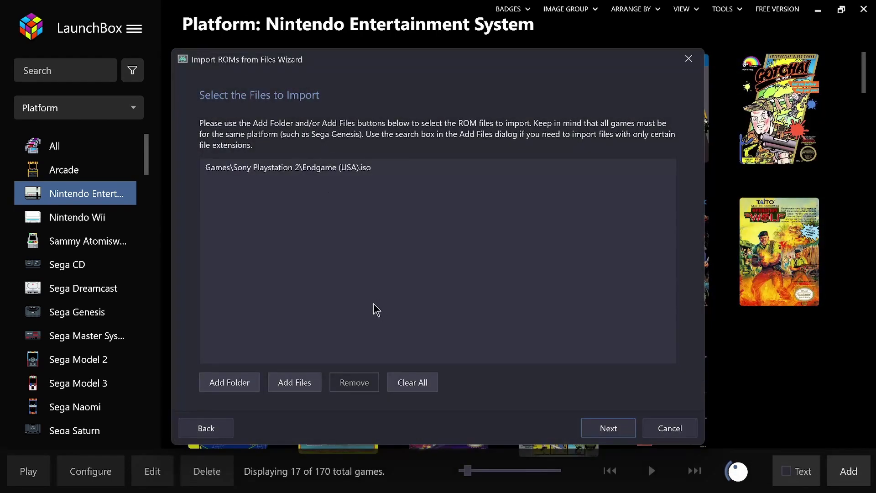
- Import Endgame for Sony Playstation 2 with the PCSX2 emulator, using the files in their current location
left_click(603, 429)
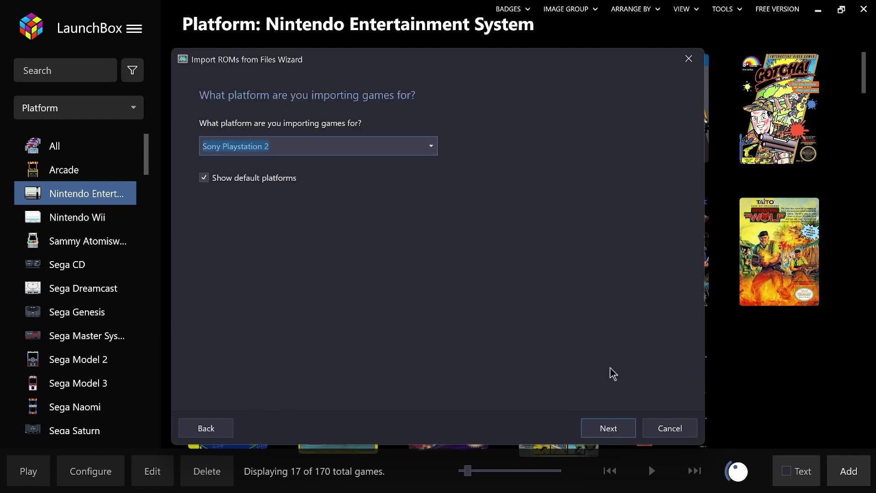
left_click(608, 427)
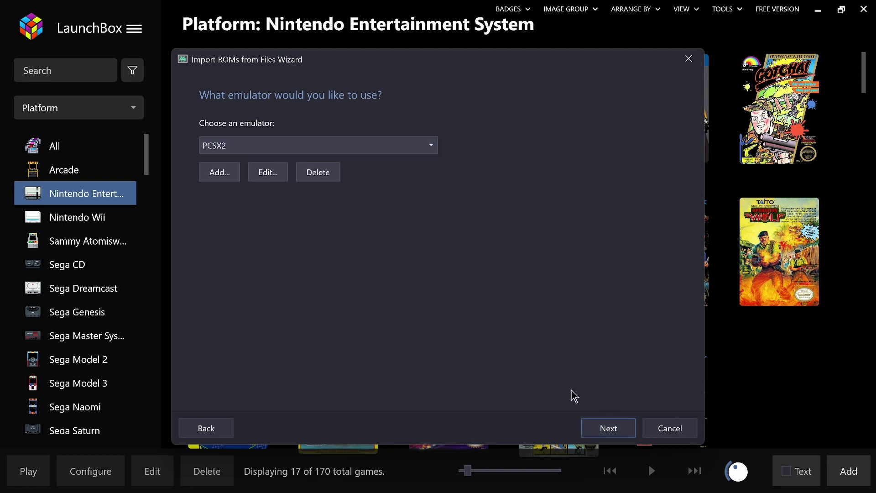
left_click(608, 429)
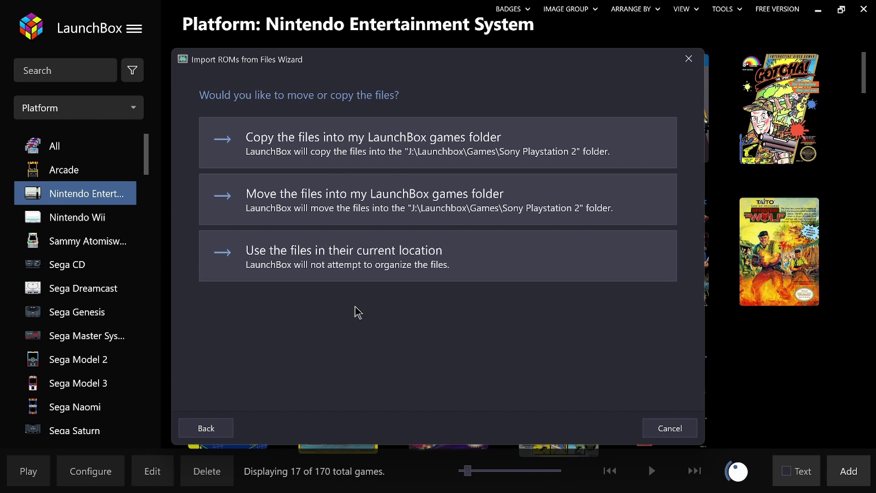
left_click(316, 264)
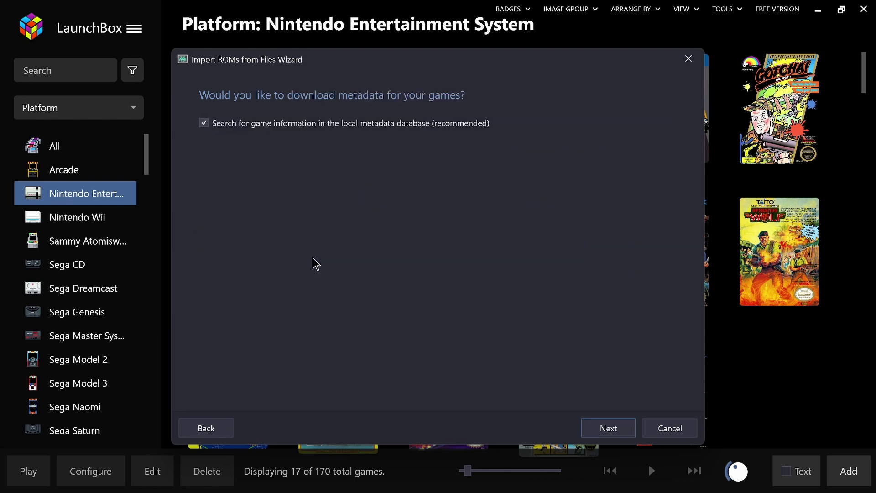
- Accept the default metadata, image, EmuMovies and custom options for Endgame and finish the import
left_click(608, 427)
scroll(367, 283, "down", 6)
scroll(366, 283, "up", 3)
scroll(367, 282, "down", 4)
scroll(365, 285, "up", 8)
left_click(603, 427)
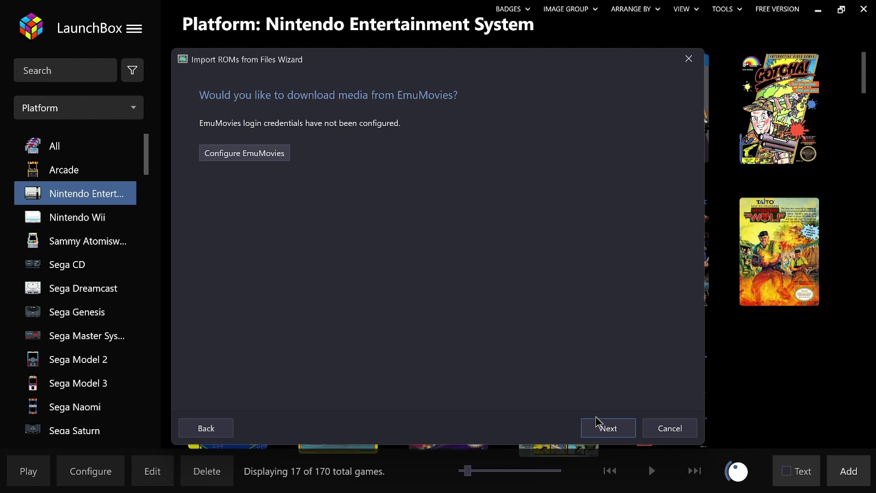
left_click(612, 433)
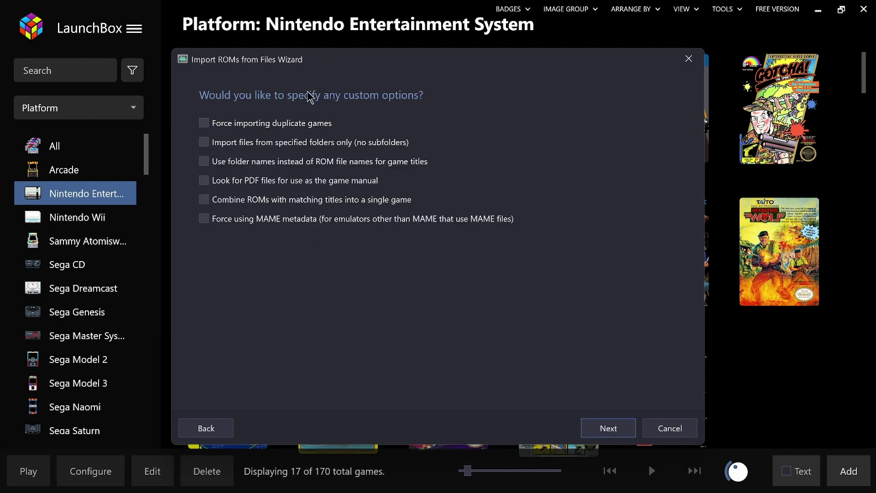
left_click(599, 425)
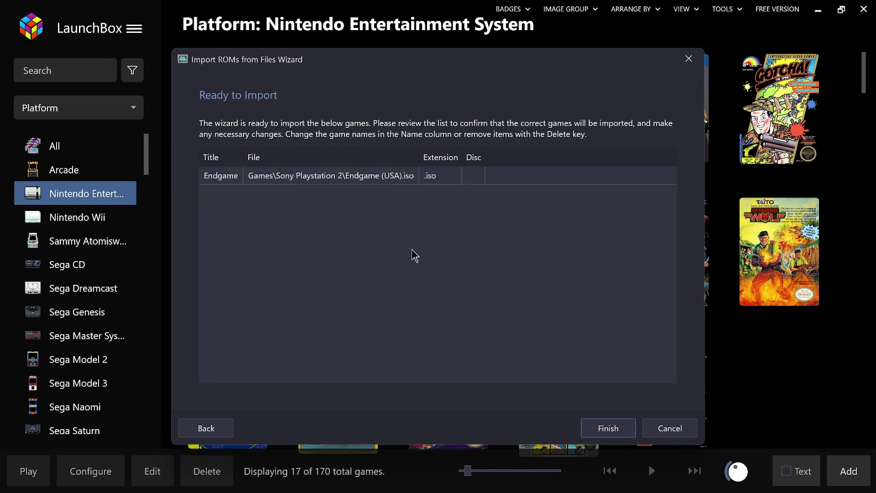
left_click(608, 428)
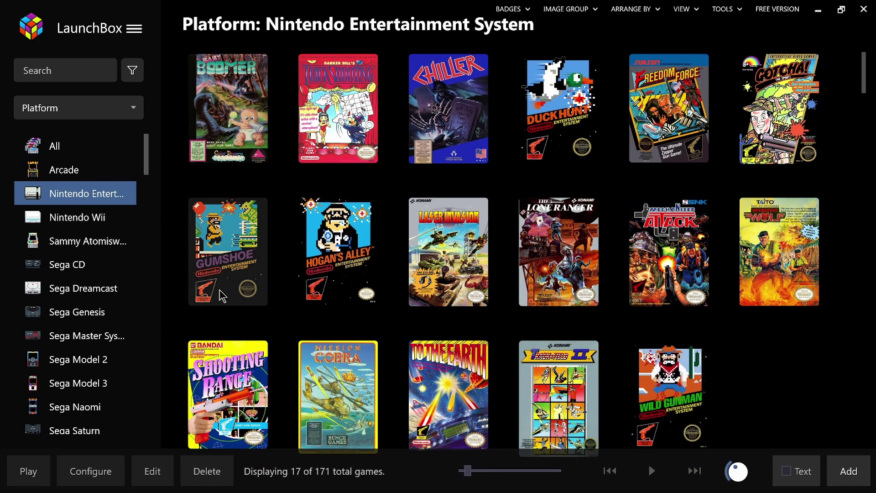
- Show the Sony Playstation 2 platform and set its image group to Boxes
scroll(94, 323, "down", 2)
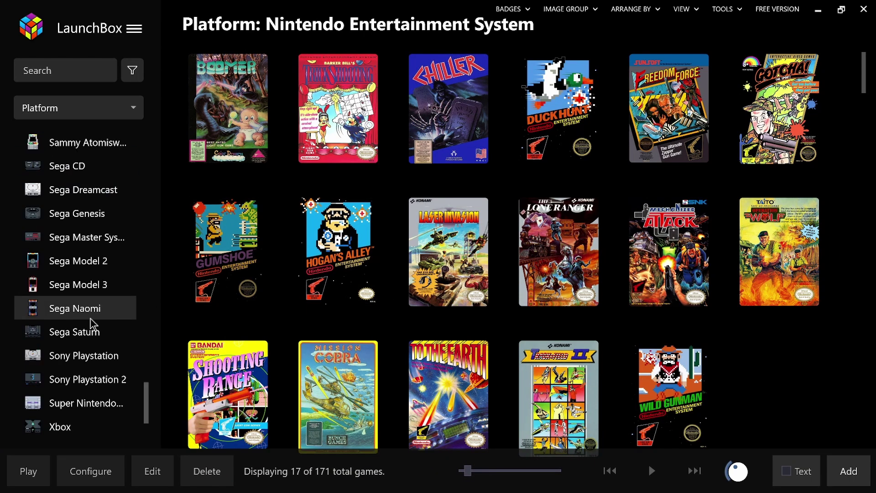
left_click(89, 379)
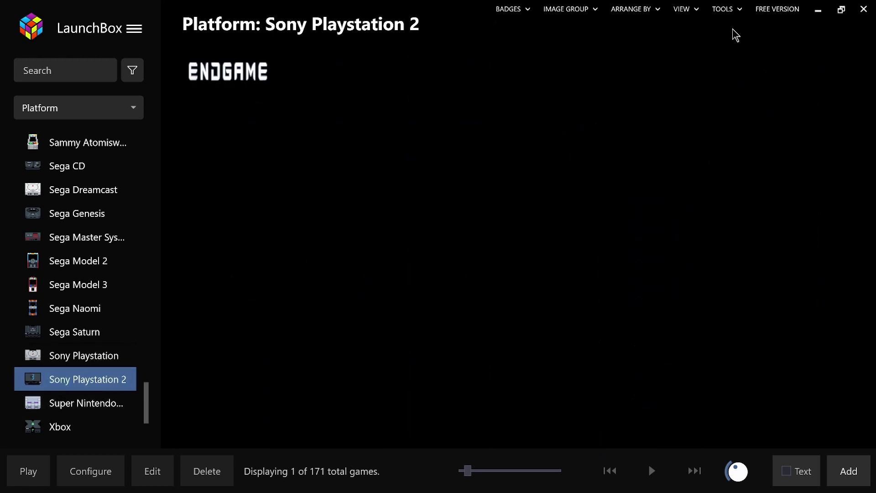
left_click(695, 10)
mouse_move(744, 148)
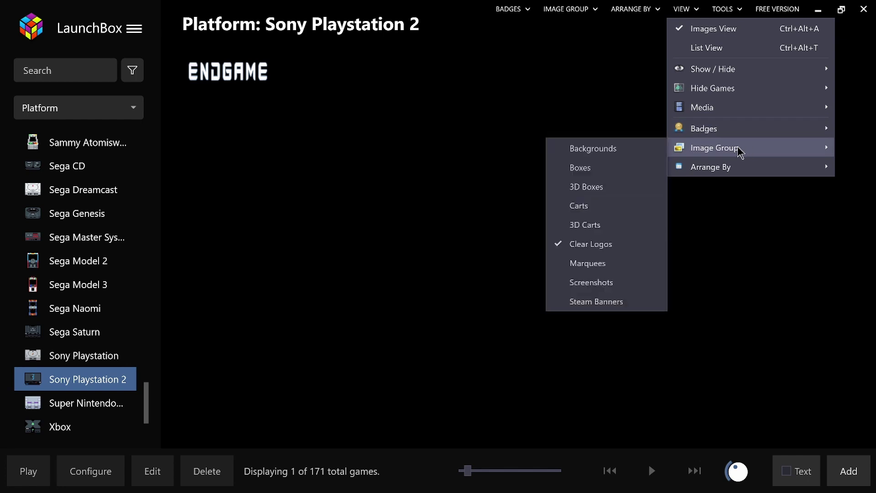
left_click(583, 169)
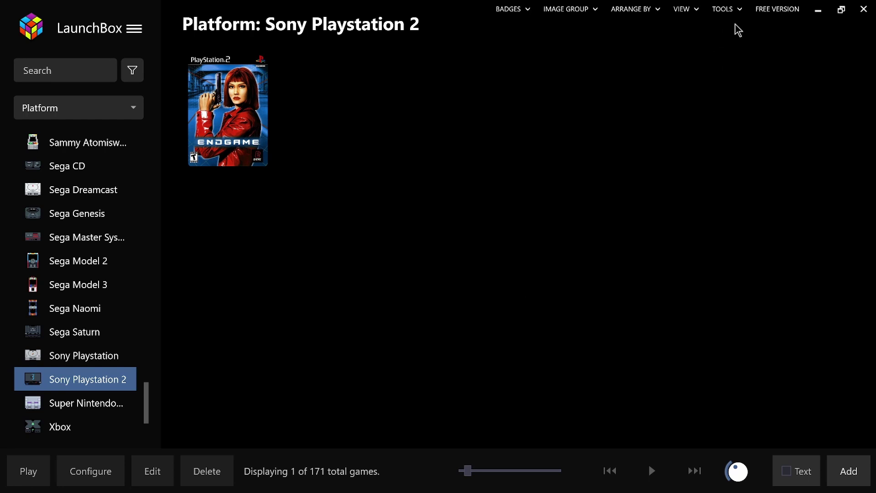
- Start another ROM files import and add Dino Stalker (USA) from Launchbox2\Games\Sony Playstation 2 on the Light Gun (J:) drive
left_click(722, 10)
mouse_move(724, 29)
left_click(555, 37)
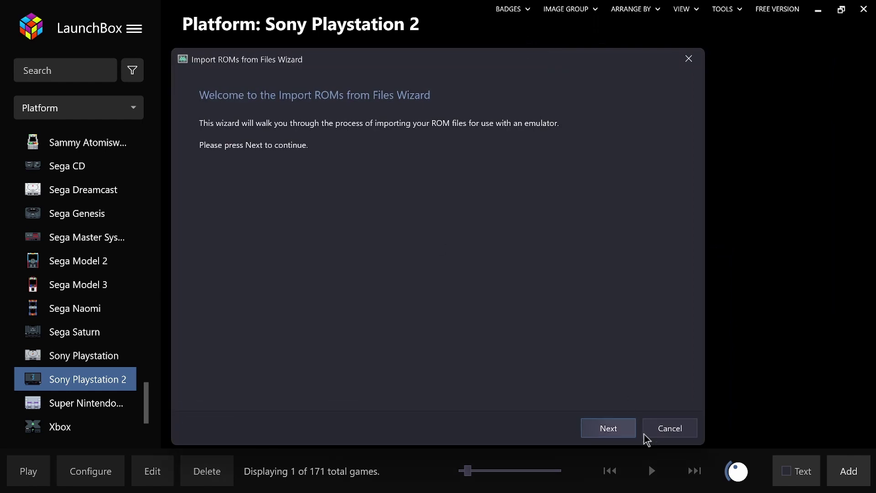
left_click(616, 429)
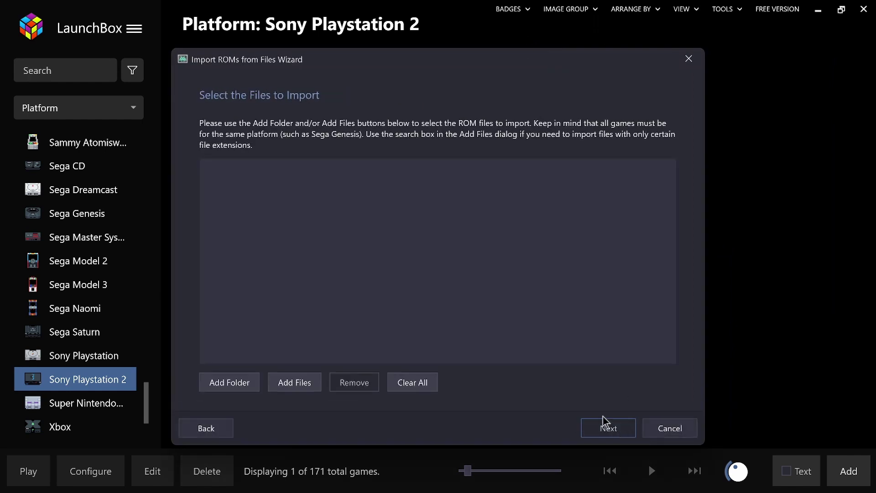
left_click(298, 387)
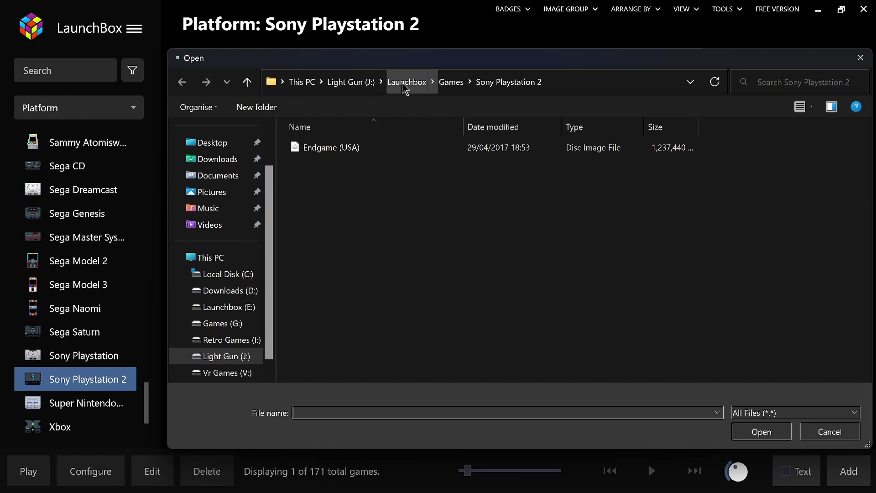
left_click(367, 84)
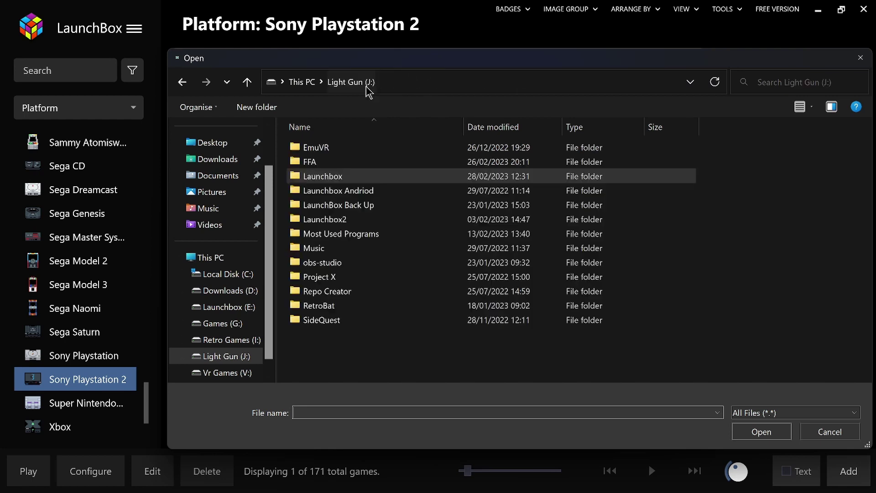
double_click(338, 220)
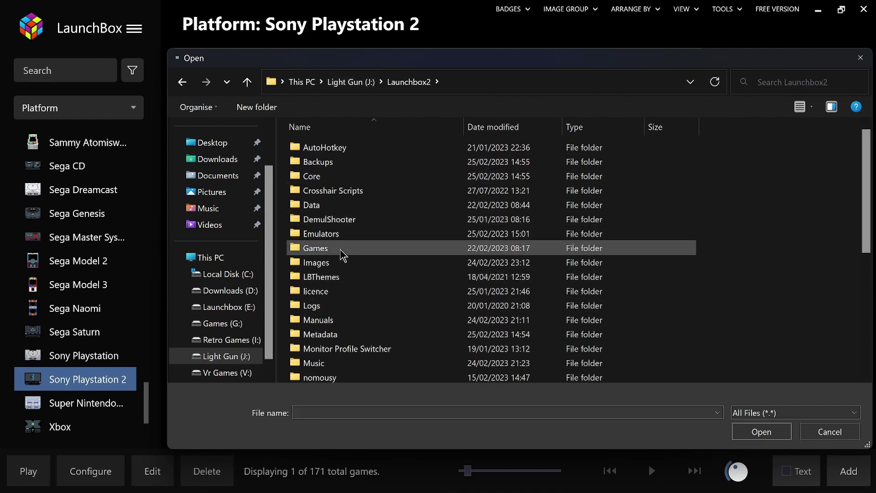
double_click(342, 251)
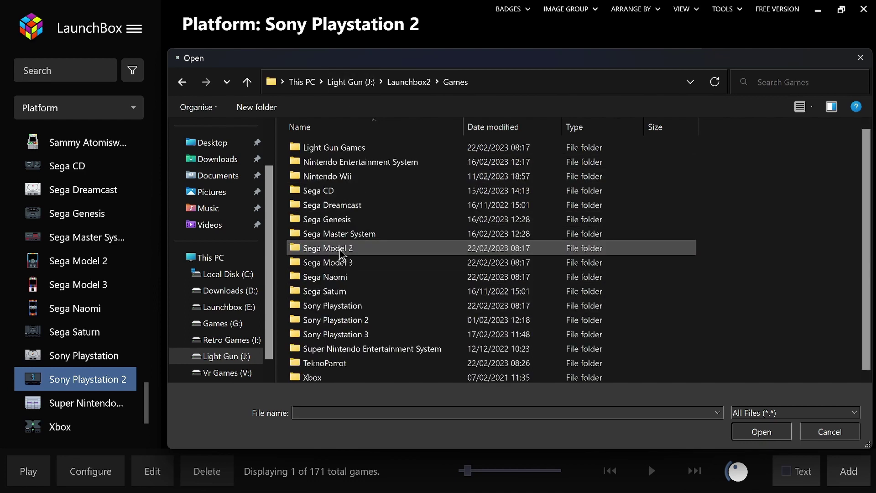
double_click(346, 318)
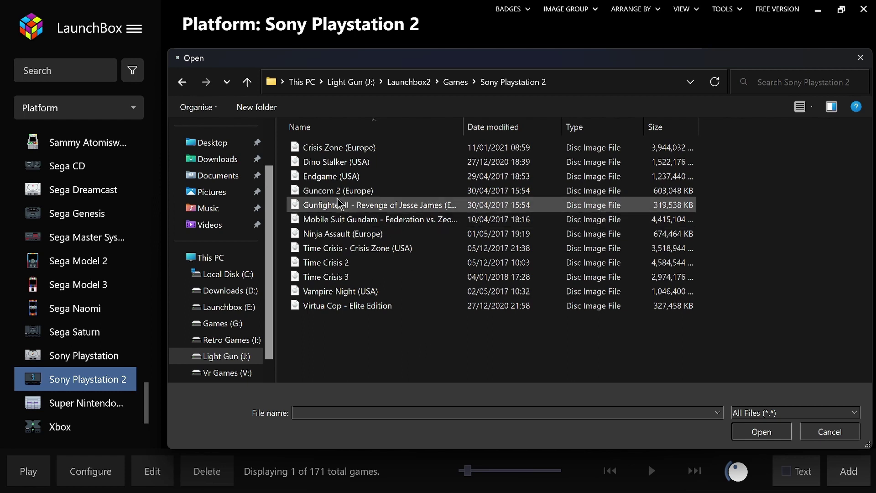
left_click(322, 164)
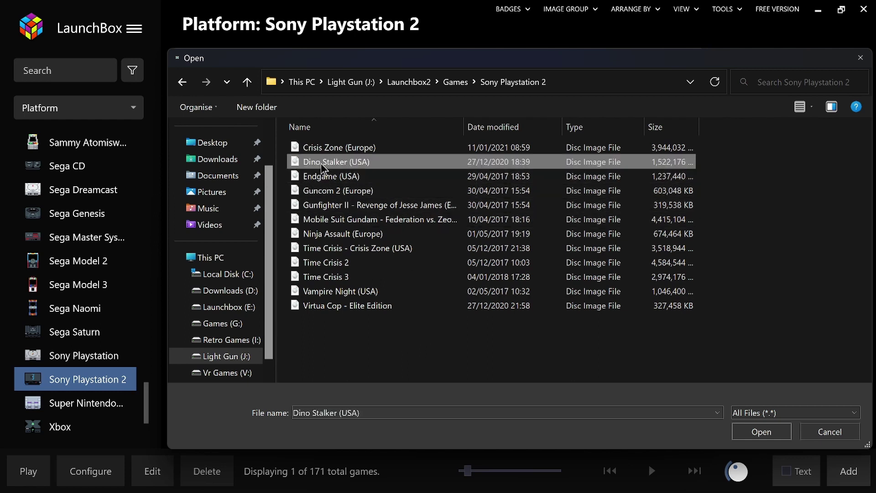
left_click(759, 432)
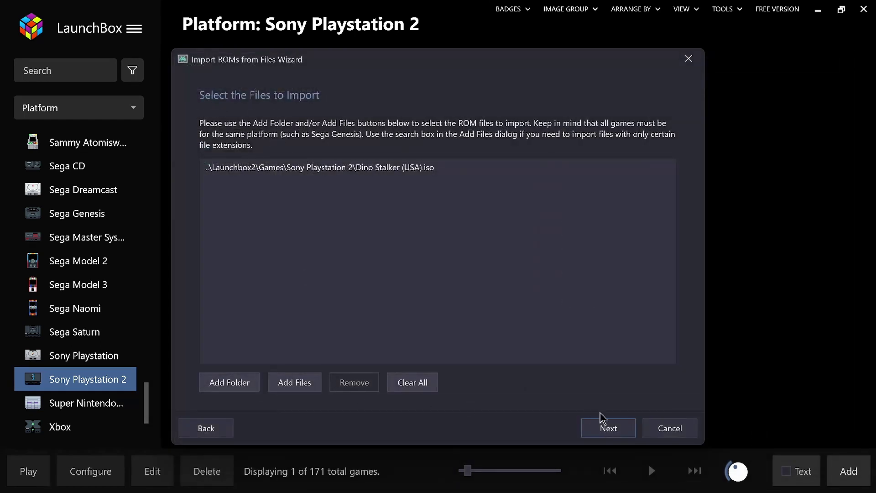
- Import Dino Stalker for Sony Playstation 2 with PCSX2, copying the files into the LaunchBox games folder
left_click(603, 431)
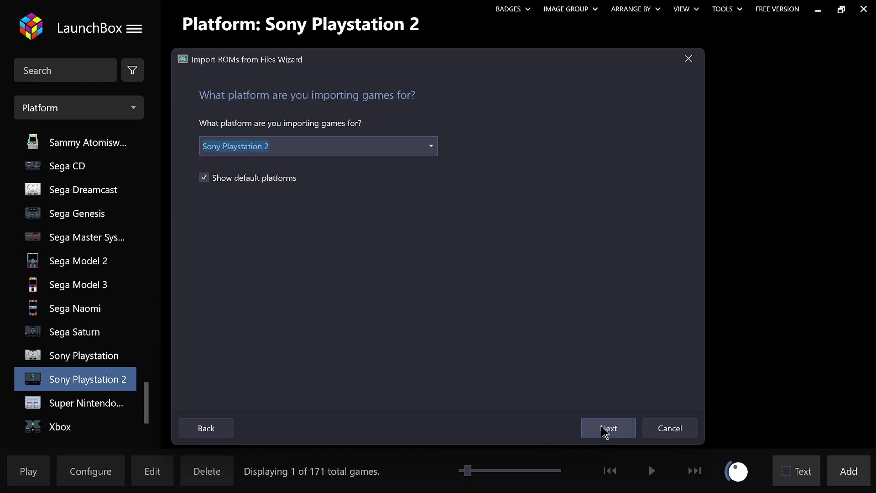
left_click(602, 428)
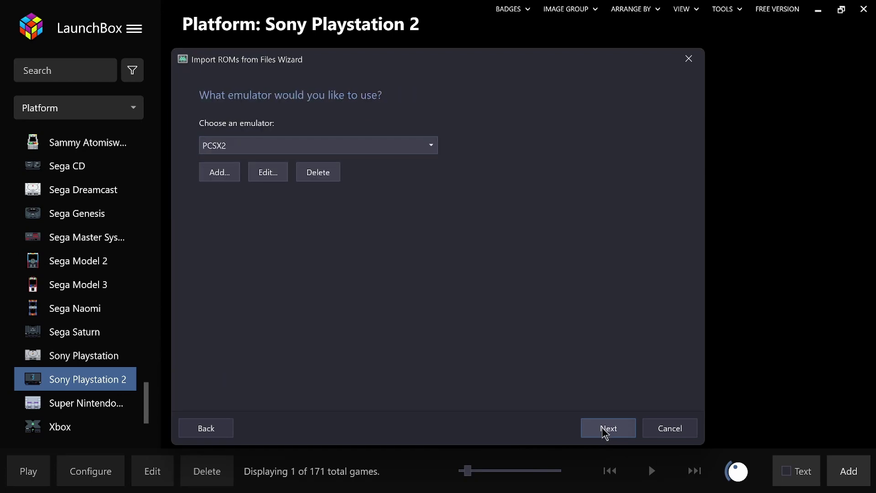
left_click(602, 427)
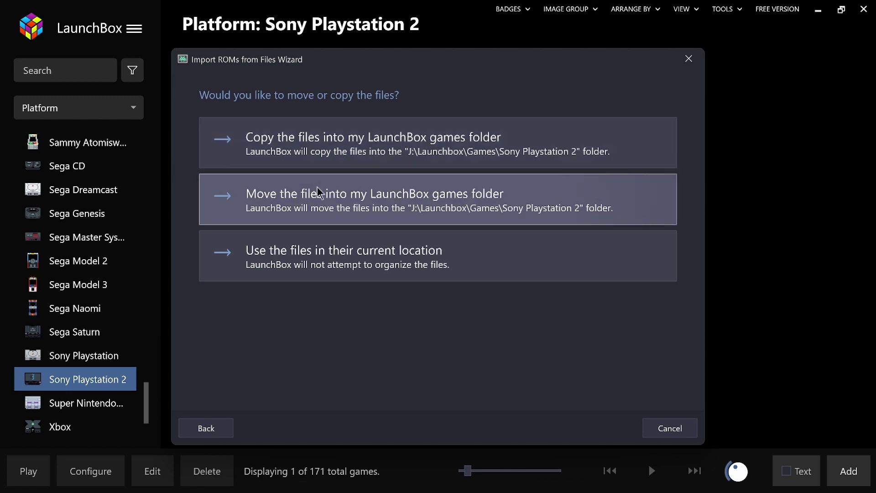
left_click(335, 149)
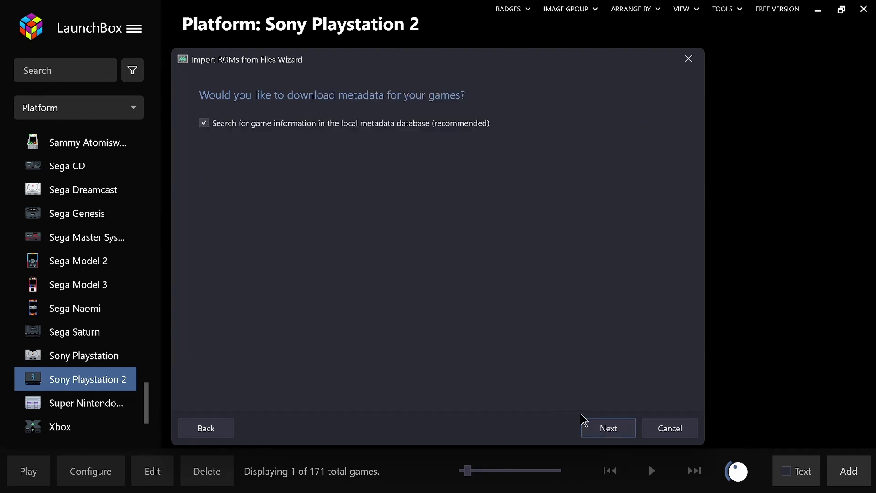
- Accept the default metadata, media and custom options for Dino Stalker and finish the import
left_click(597, 429)
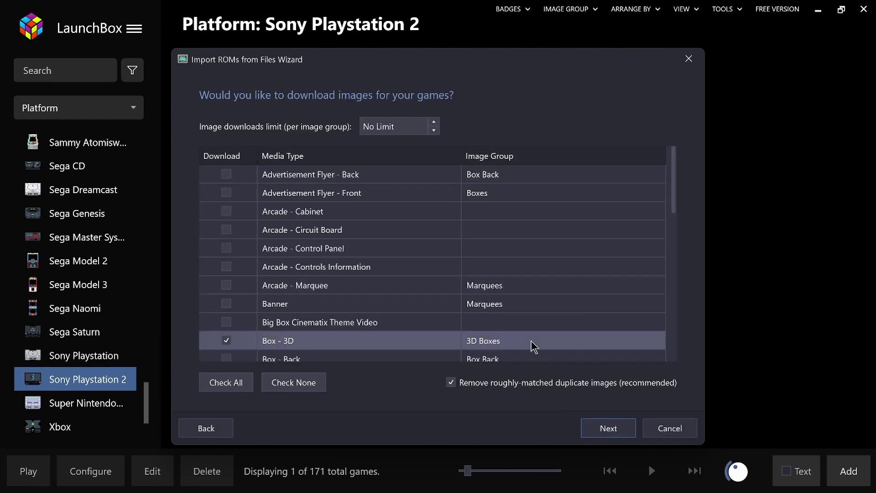
left_click(609, 429)
left_click(609, 429)
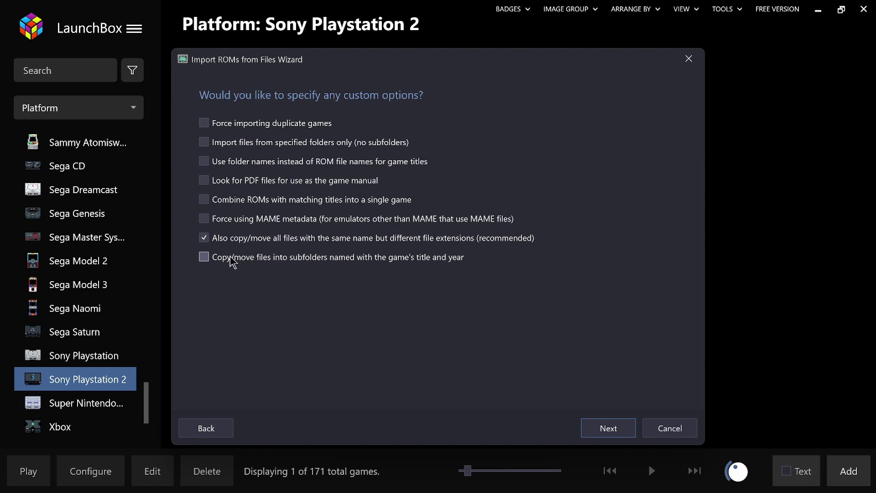
left_click(598, 428)
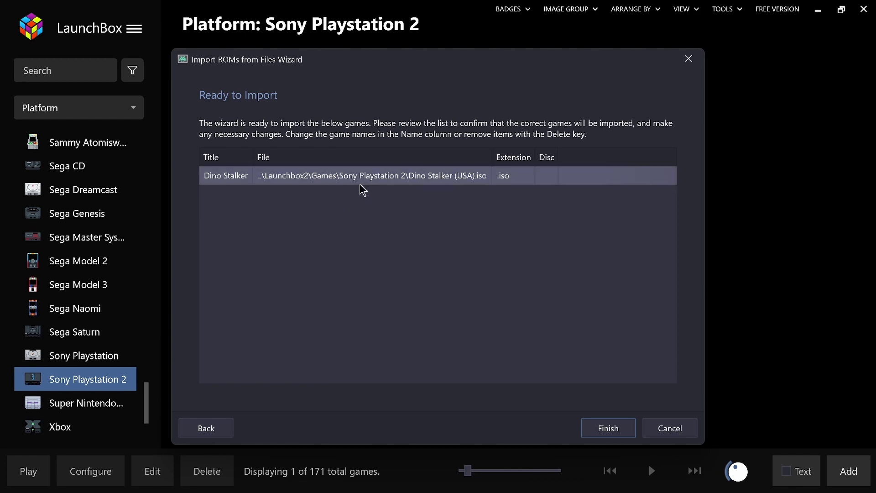
left_click(616, 427)
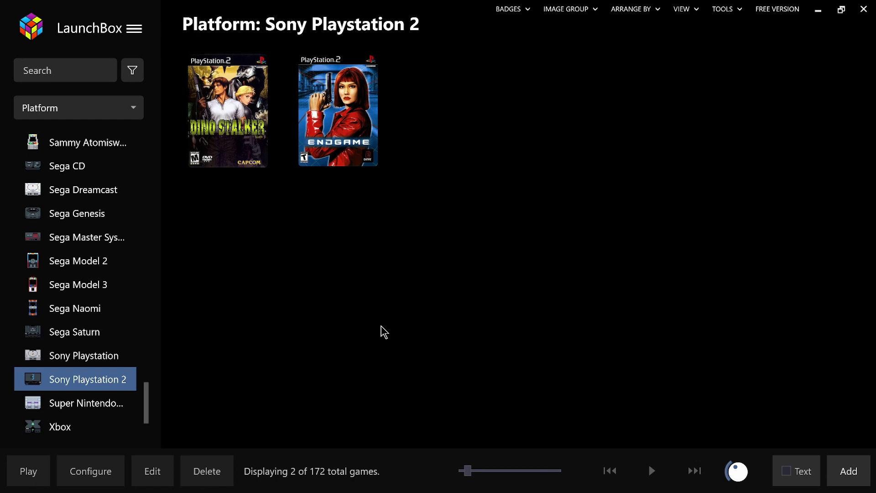
- Open the game import options to bring in more ROM files
left_click(727, 13)
mouse_move(721, 50)
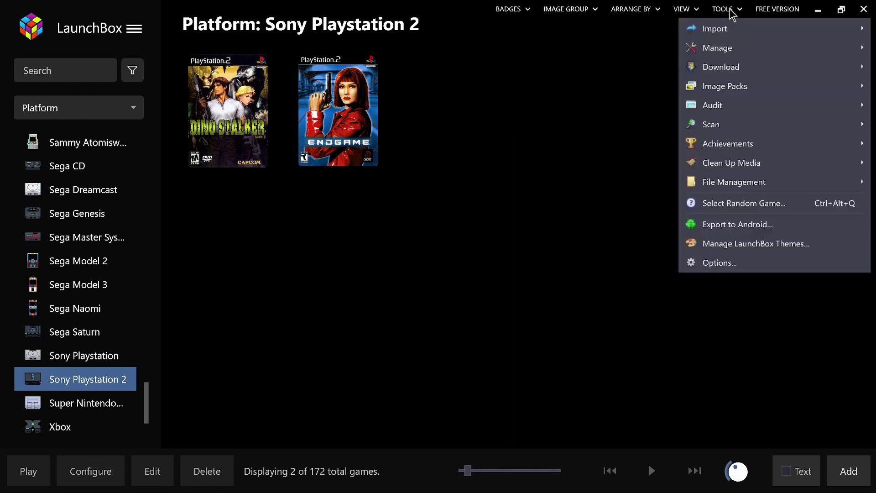
mouse_move(734, 32)
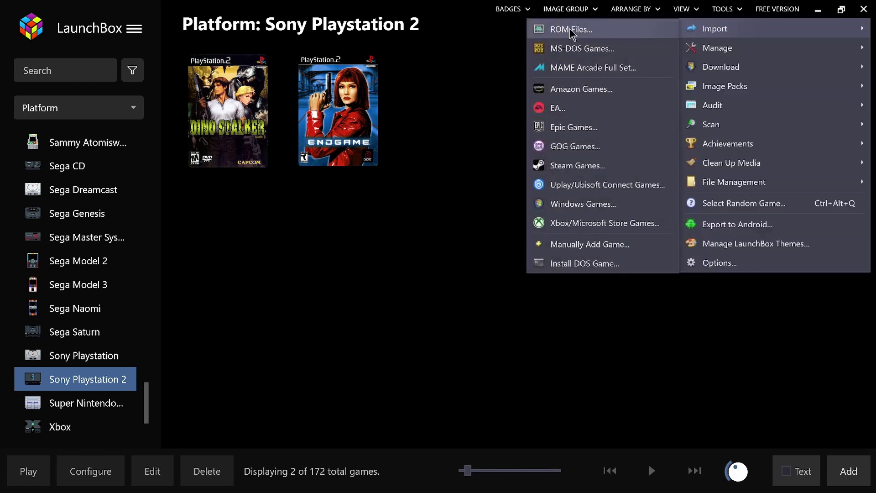